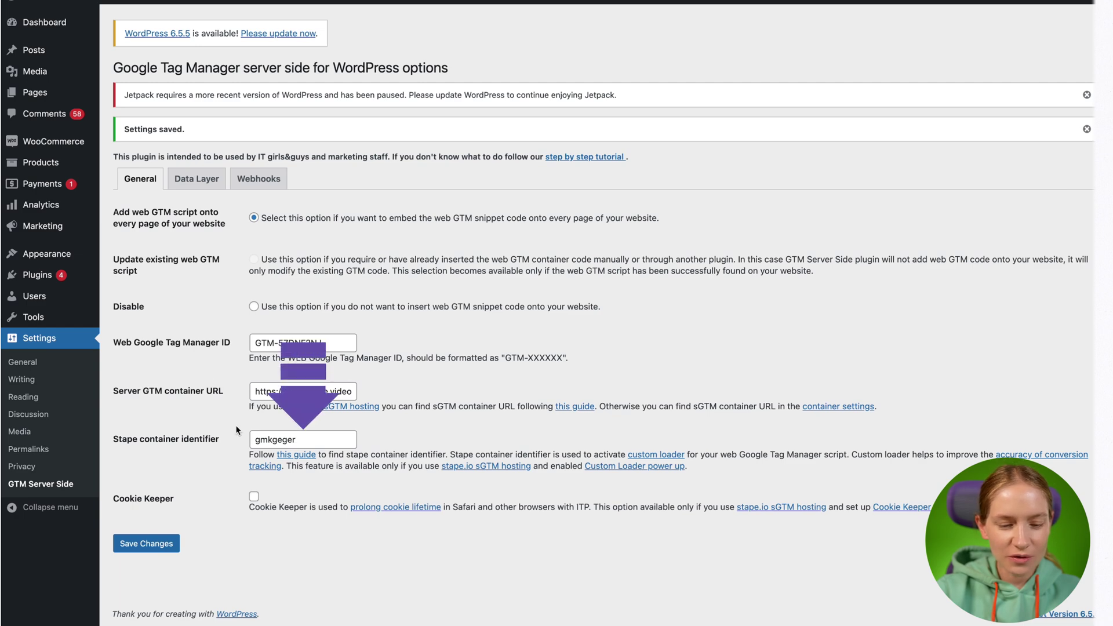
- Copy the container identifier from Stape for the WordPress GTM Server Side settings, then enable Cookie Keeper there and save the changes
{"action": "left_click_drag", "start_coordinate": [113, 438], "coordinate": [223, 443]}
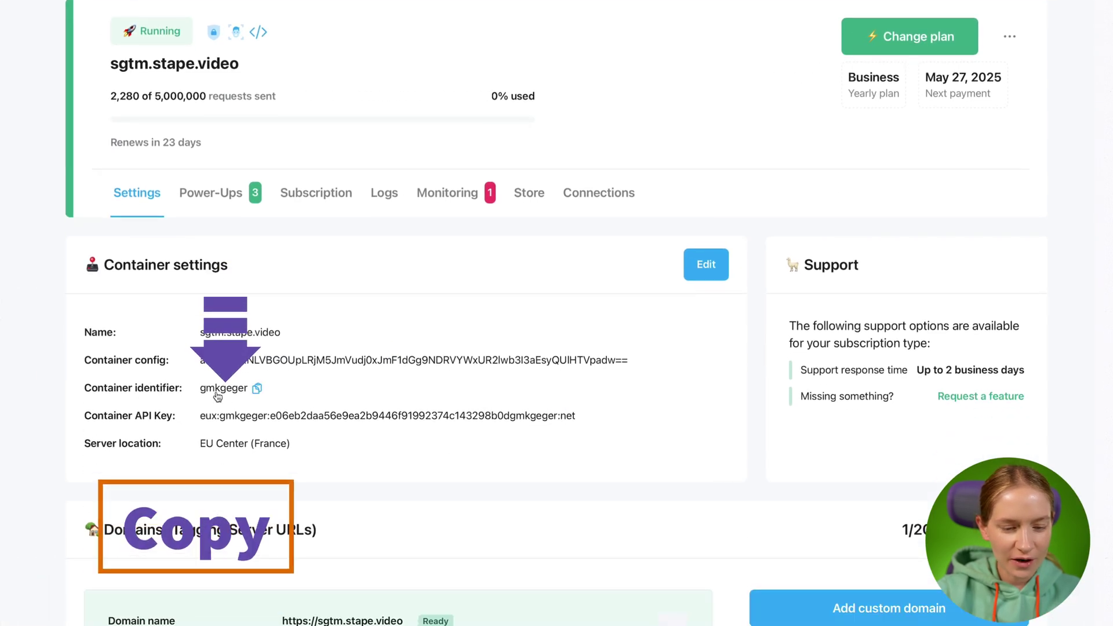
{"action": "left_click", "coordinate": [257, 388]}
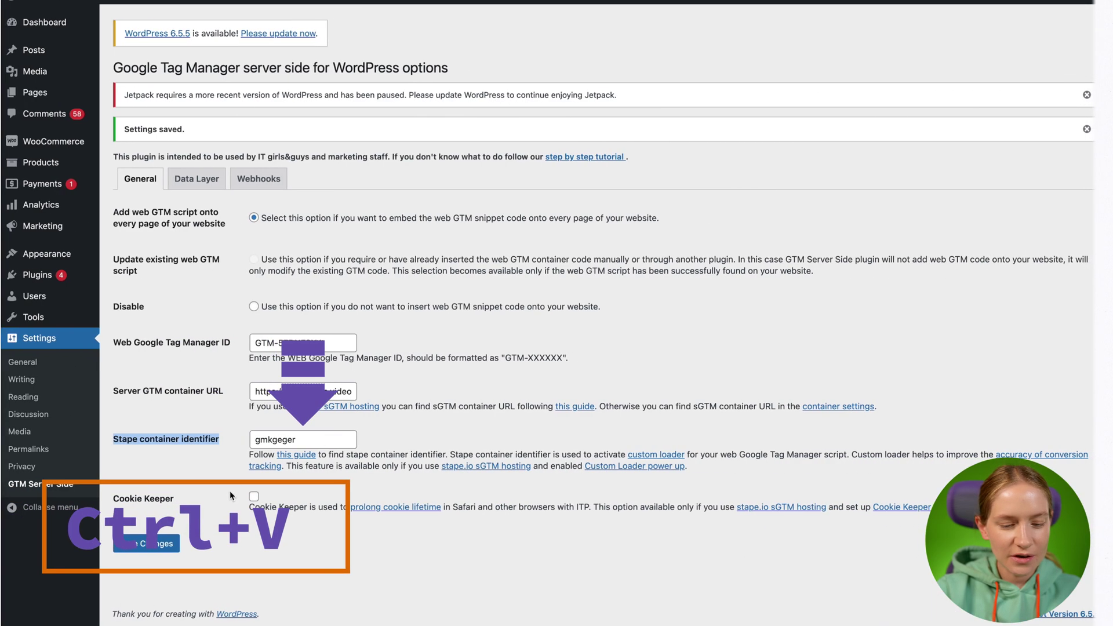
{"action": "left_click", "coordinate": [255, 496]}
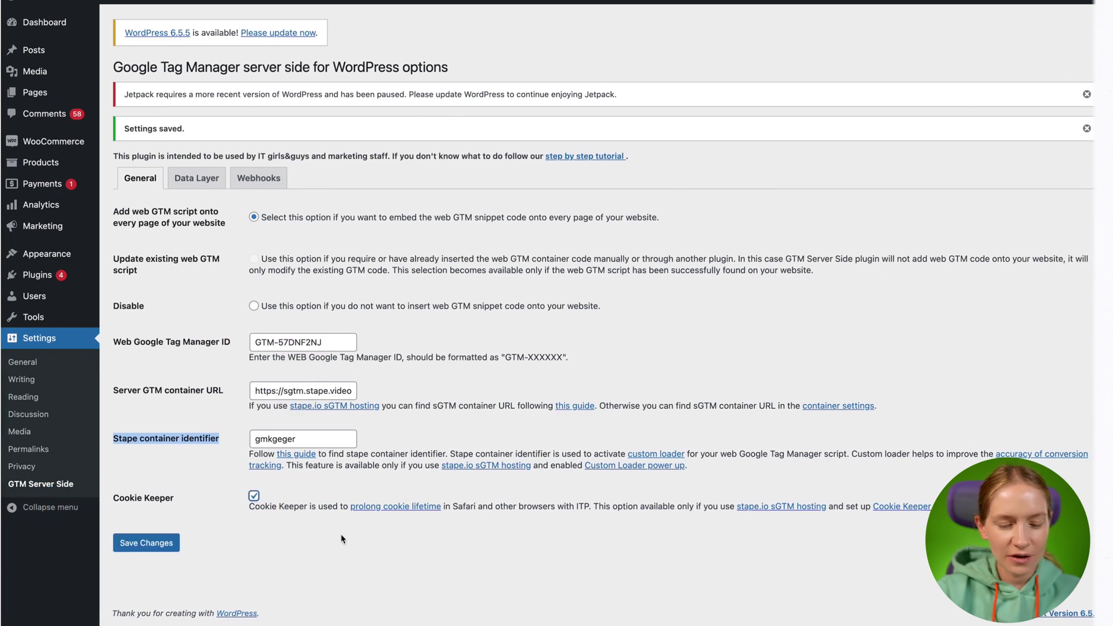
{"action": "left_click", "coordinate": [118, 550]}
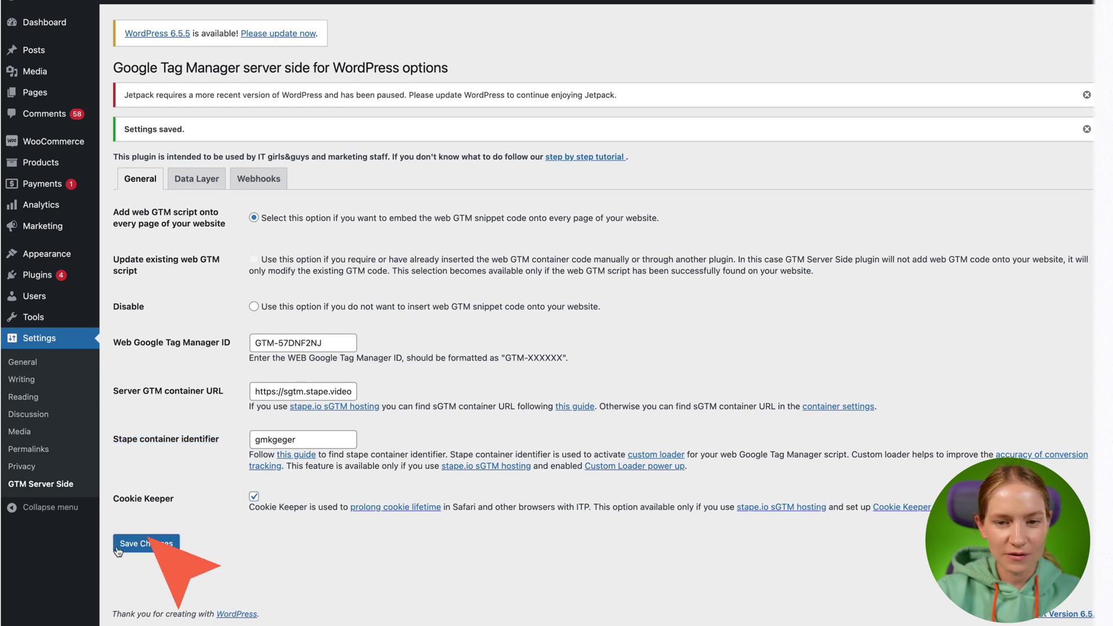
- Switch to the Stape container sgtm.stape.video and turn on its Cookie keeper power-up
{"action": "key", "text": "ctrl+Left"}
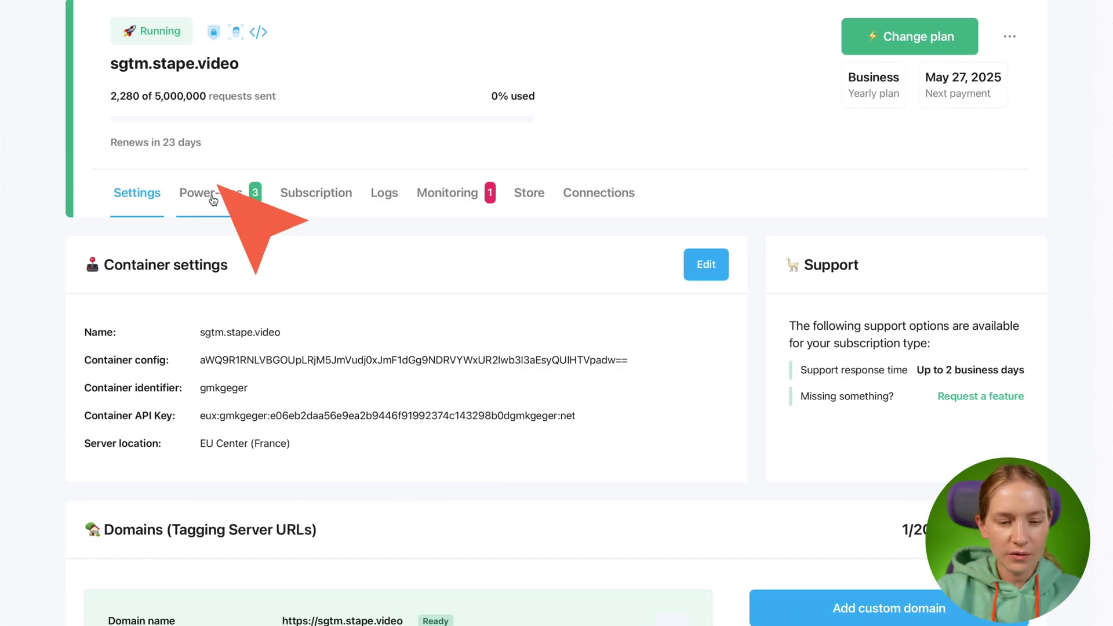
{"action": "left_click", "coordinate": [216, 197]}
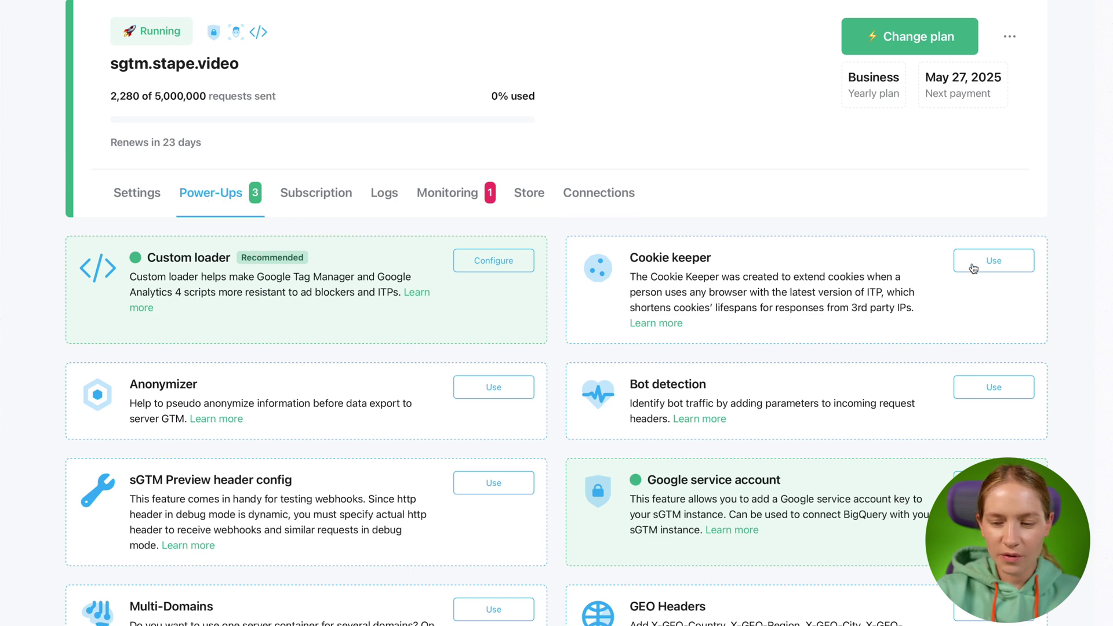
{"action": "left_click", "coordinate": [993, 262]}
{"action": "left_click", "coordinate": [158, 347]}
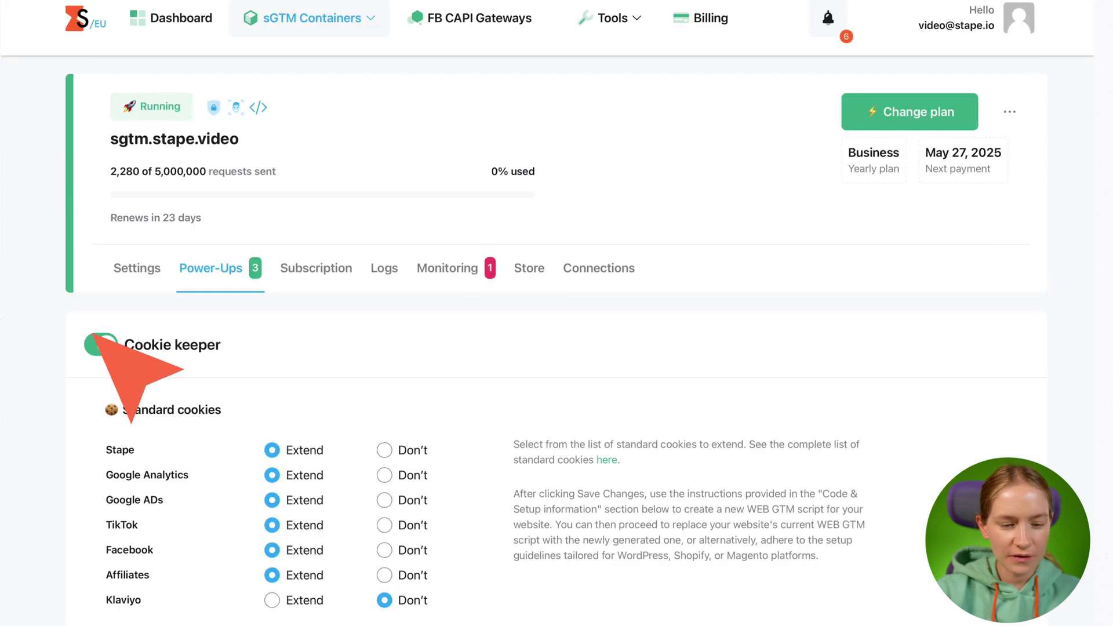
- Review the Standard cookies options and read the linked article listing which cookies Cookie Keeper prolongs and for how long
{"action": "scroll", "coordinate": [114, 349], "scroll_direction": "down", "scroll_amount": 3}
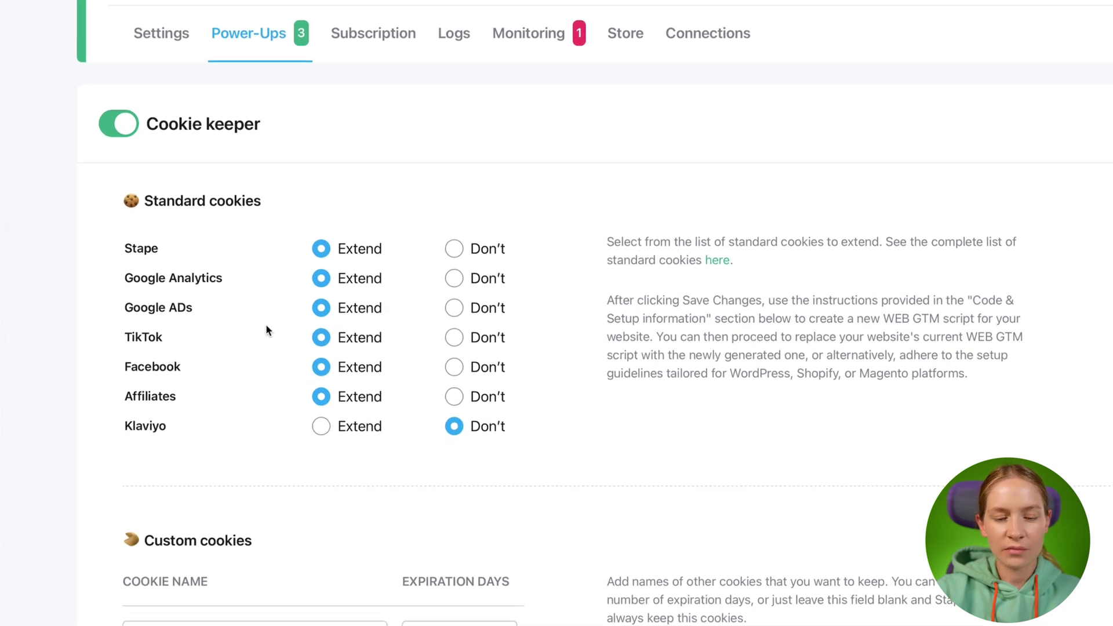
{"action": "scroll", "coordinate": [267, 329], "scroll_direction": "down", "scroll_amount": 2}
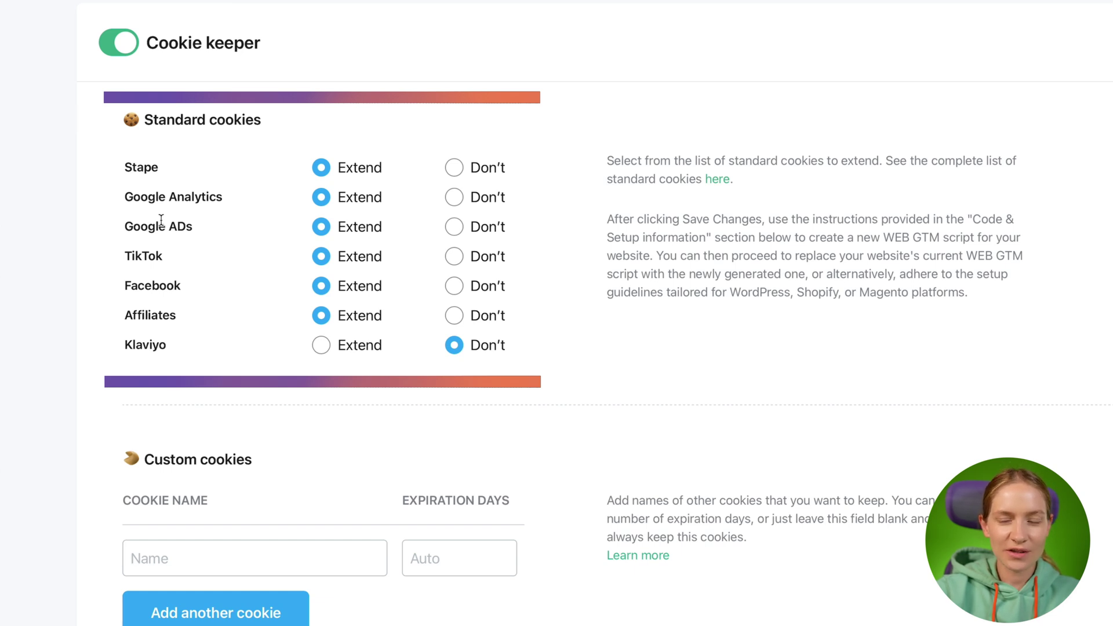
{"action": "left_click", "coordinate": [716, 184]}
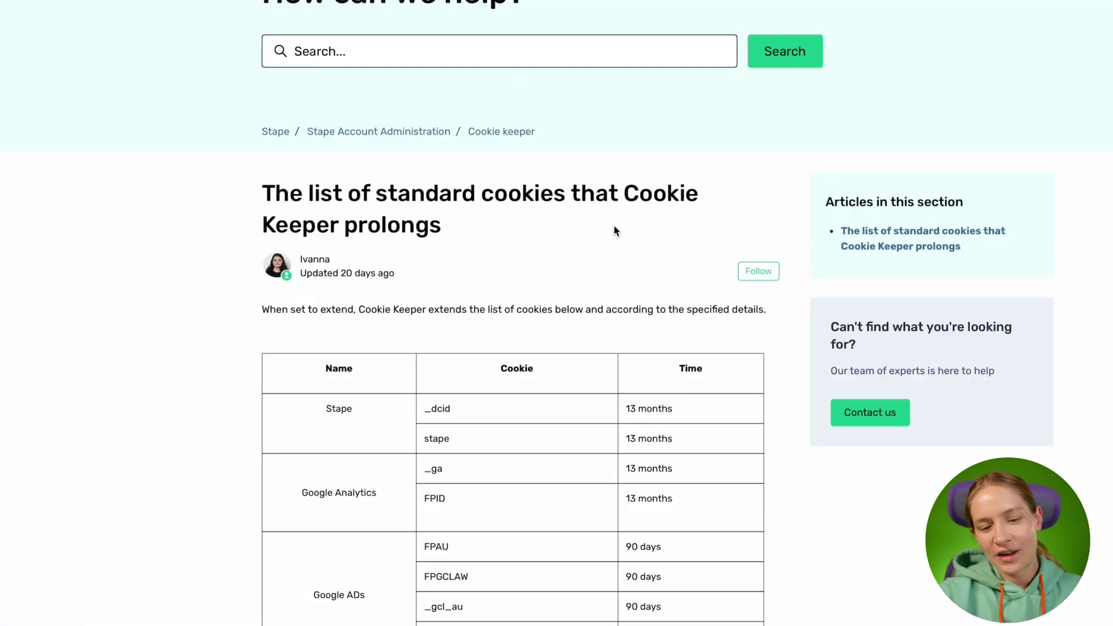
{"action": "scroll", "coordinate": [613, 226], "scroll_direction": "down", "scroll_amount": 2}
{"action": "scroll", "coordinate": [547, 414], "scroll_direction": "down", "scroll_amount": 6}
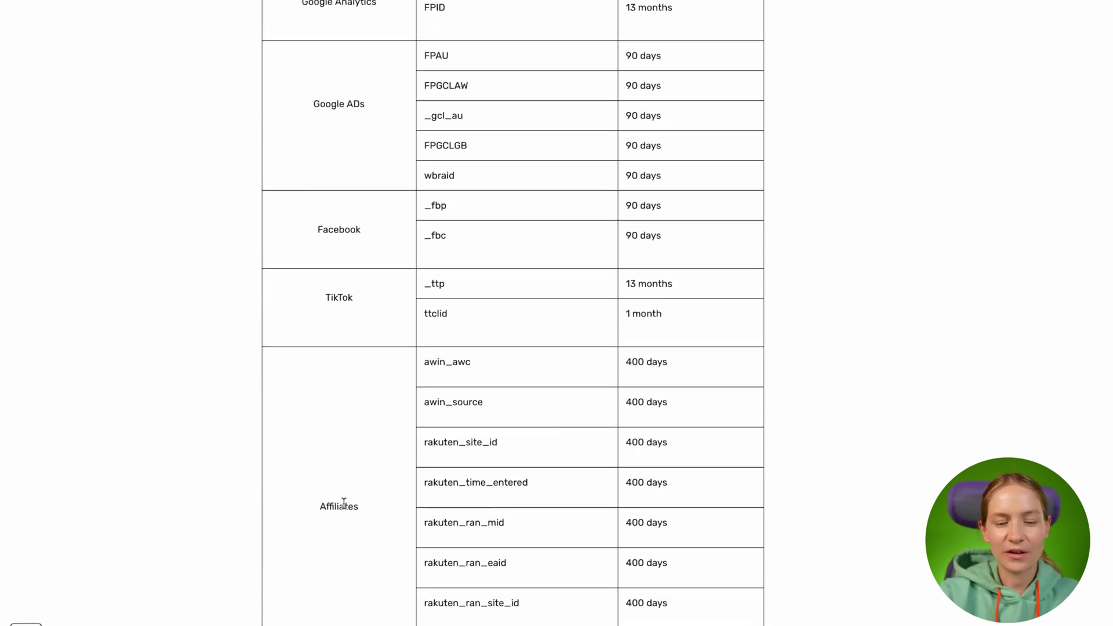
{"action": "scroll", "coordinate": [496, 487], "scroll_direction": "down", "scroll_amount": 2}
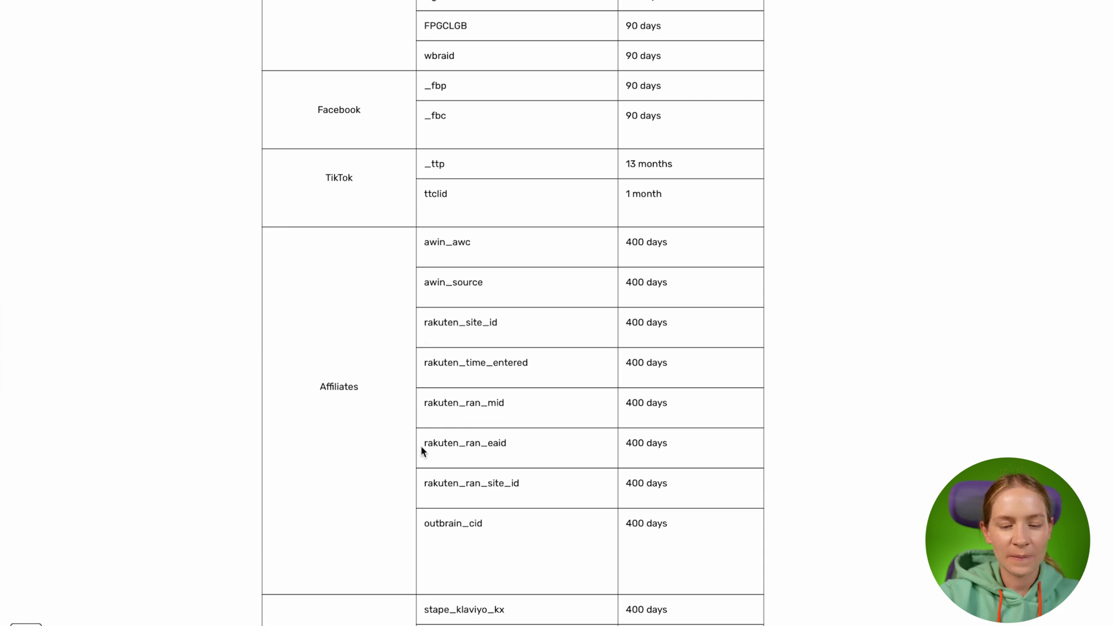
{"action": "scroll", "coordinate": [498, 533], "scroll_direction": "down", "scroll_amount": 1}
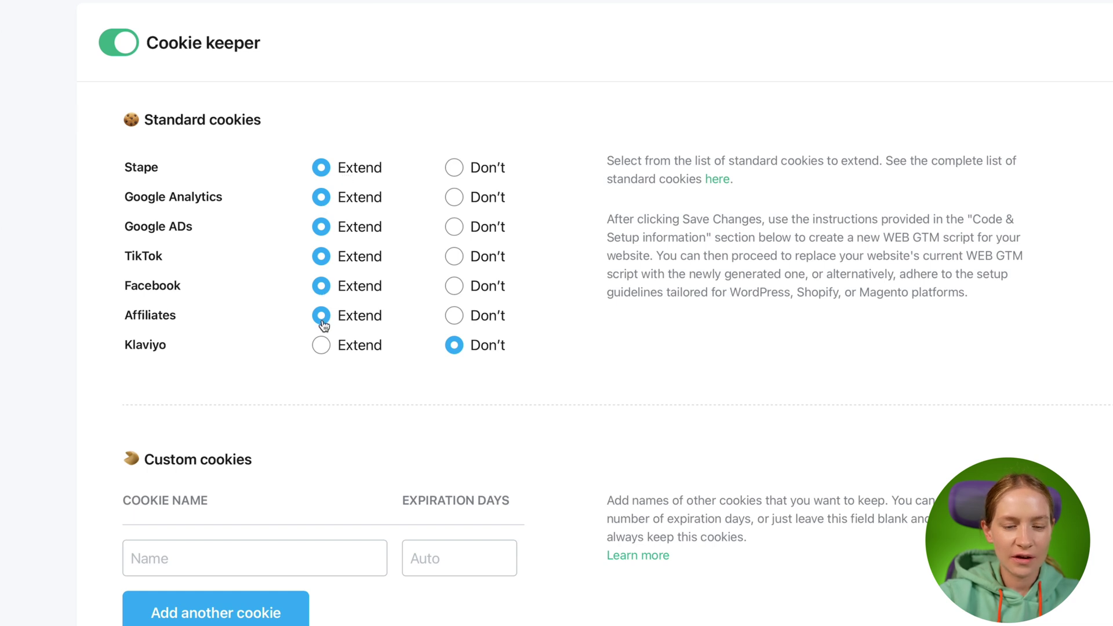
- Add a custom cookie named FPAU, copied from the article, with 90 expiration days, and delete that entry again
{"action": "scroll", "coordinate": [285, 381], "scroll_direction": "down", "scroll_amount": 2}
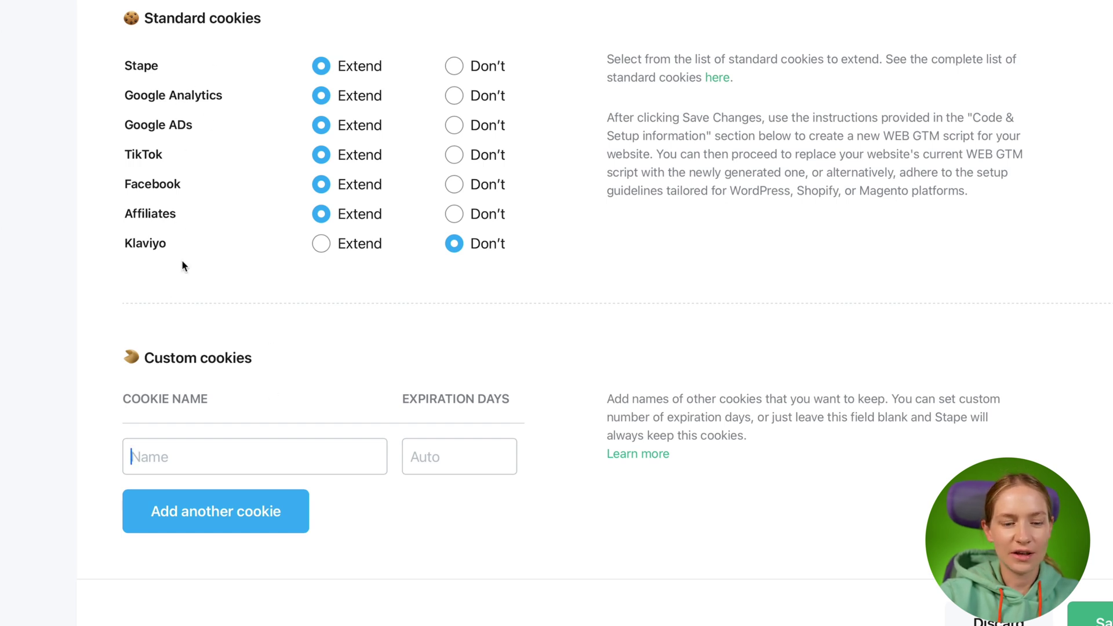
{"action": "left_click", "coordinate": [190, 459]}
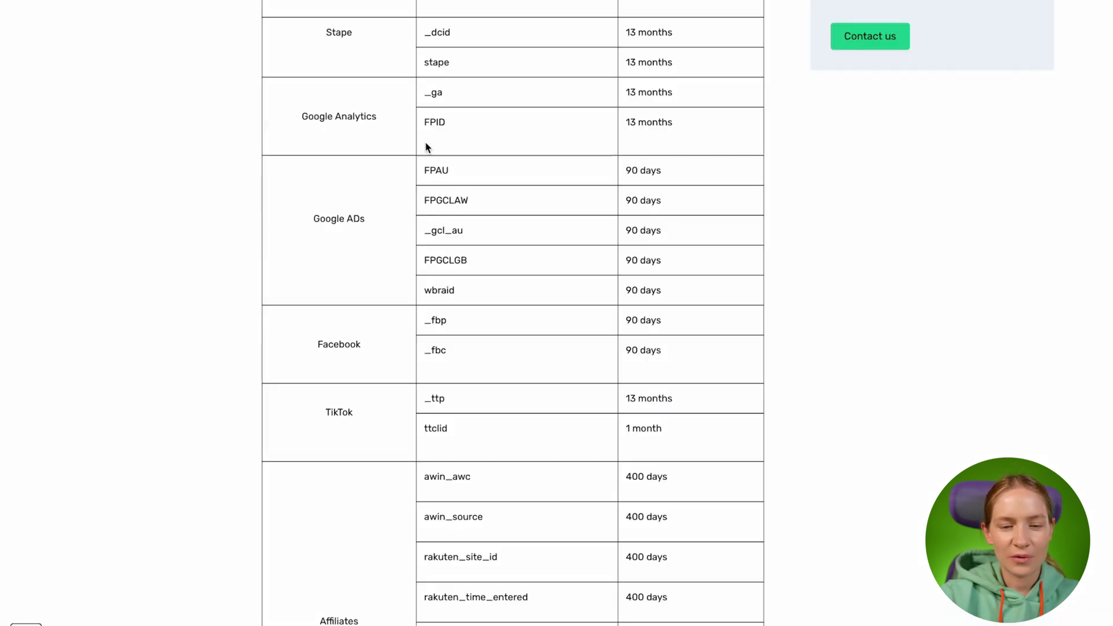
{"action": "double_click", "coordinate": [435, 169]}
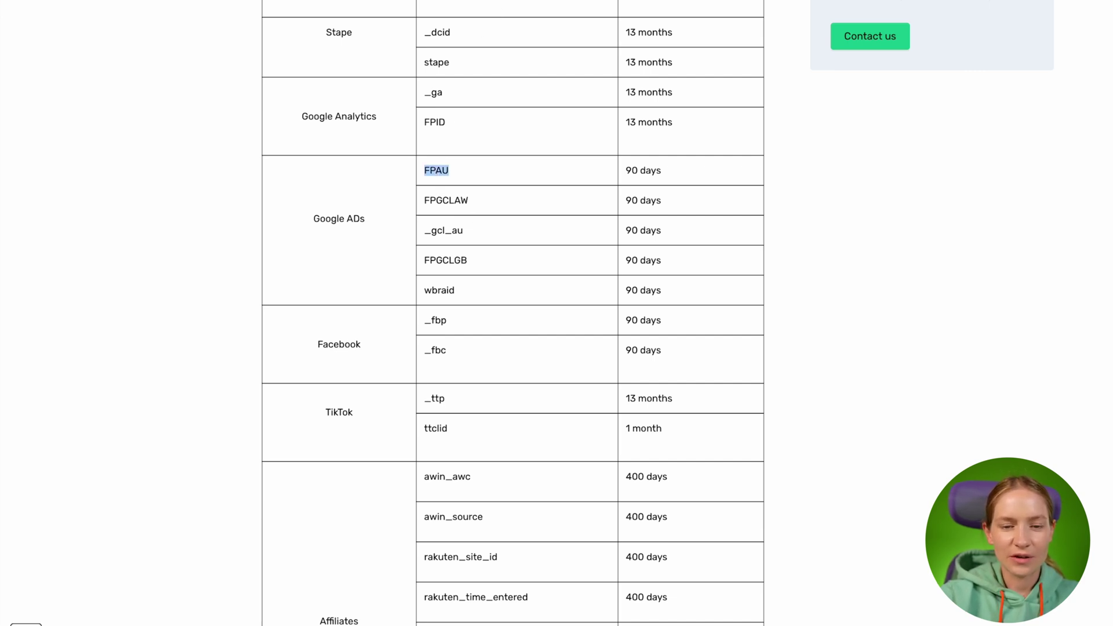
{"action": "key", "text": "ctrl+Tab"}
{"action": "left_click", "coordinate": [226, 454]}
{"action": "key", "text": "ctrl+v"}
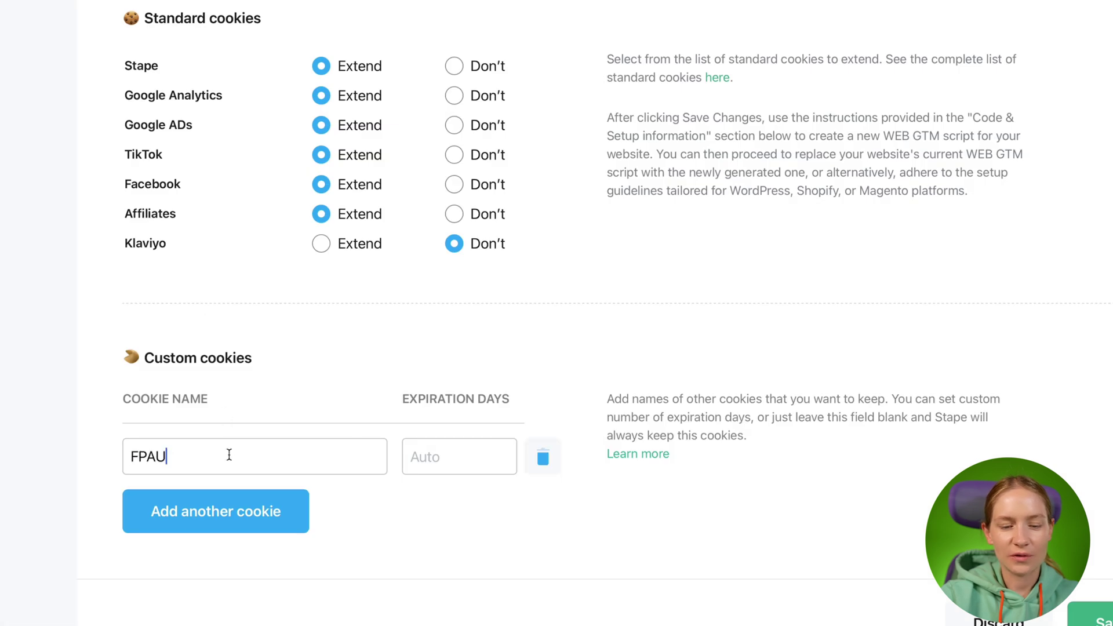
{"action": "left_click", "coordinate": [408, 458]}
{"action": "type", "text": "90"}
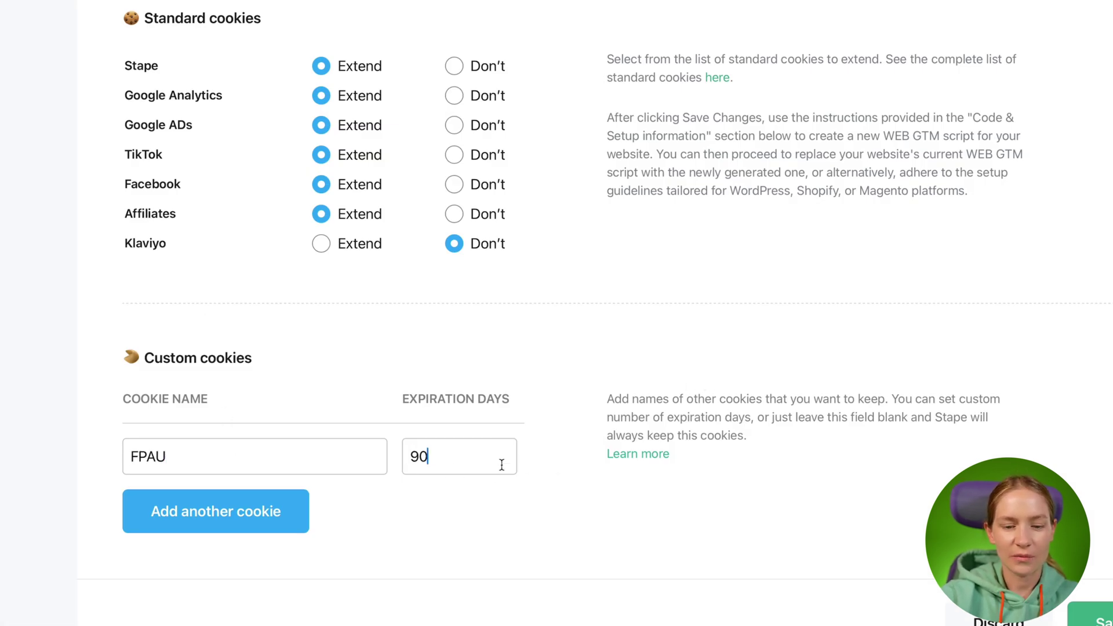
{"action": "left_click", "coordinate": [543, 464]}
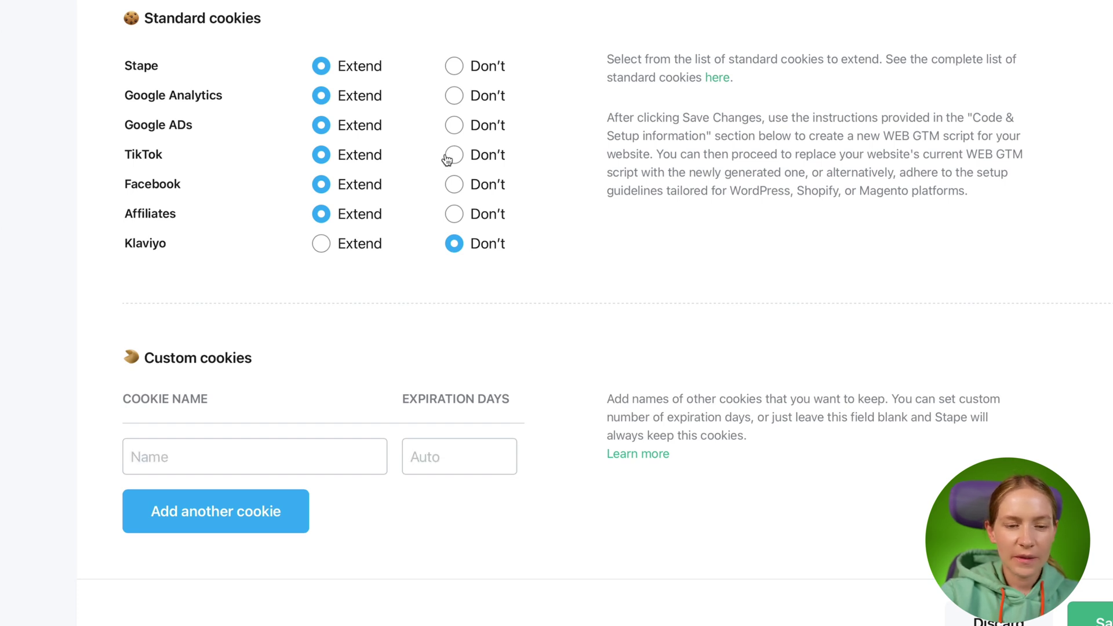
- Save the Cookie keeper settings and generate the setup information for the Wordpress platform and domain sgtm.stape.video
{"action": "scroll", "coordinate": [448, 156], "scroll_direction": "down", "scroll_amount": 2}
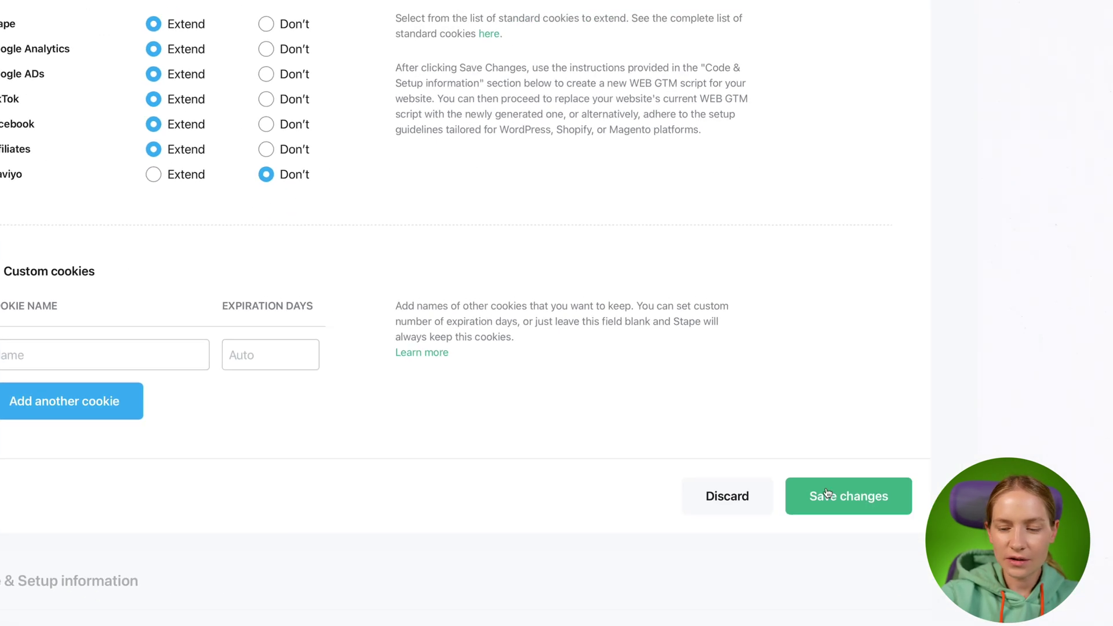
{"action": "left_click", "coordinate": [827, 493]}
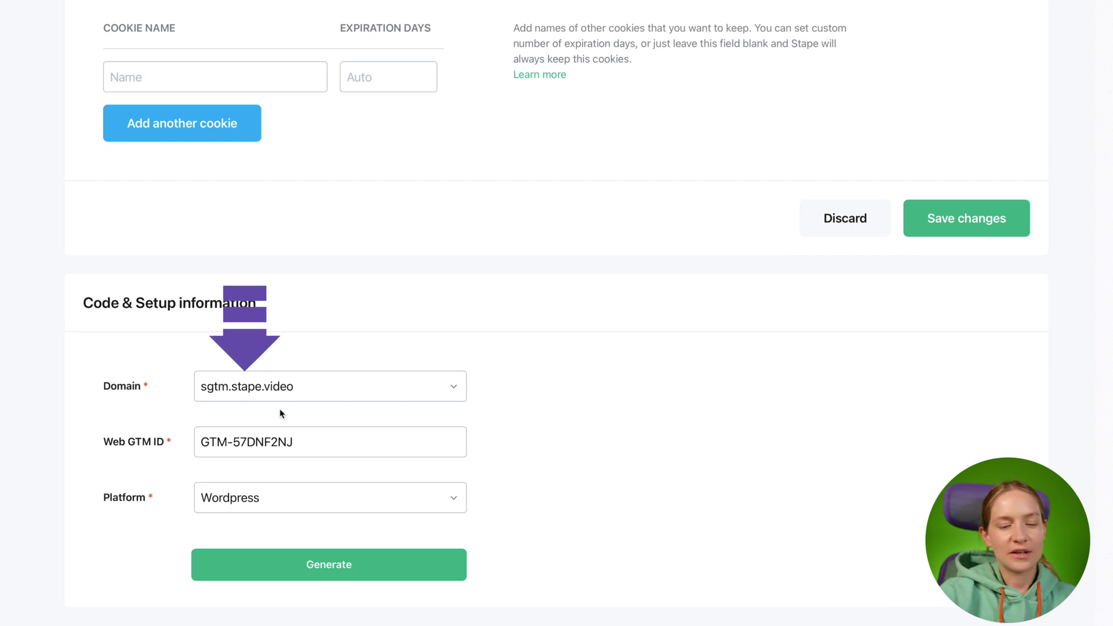
{"action": "left_click_drag", "start_coordinate": [104, 441], "coordinate": [169, 444]}
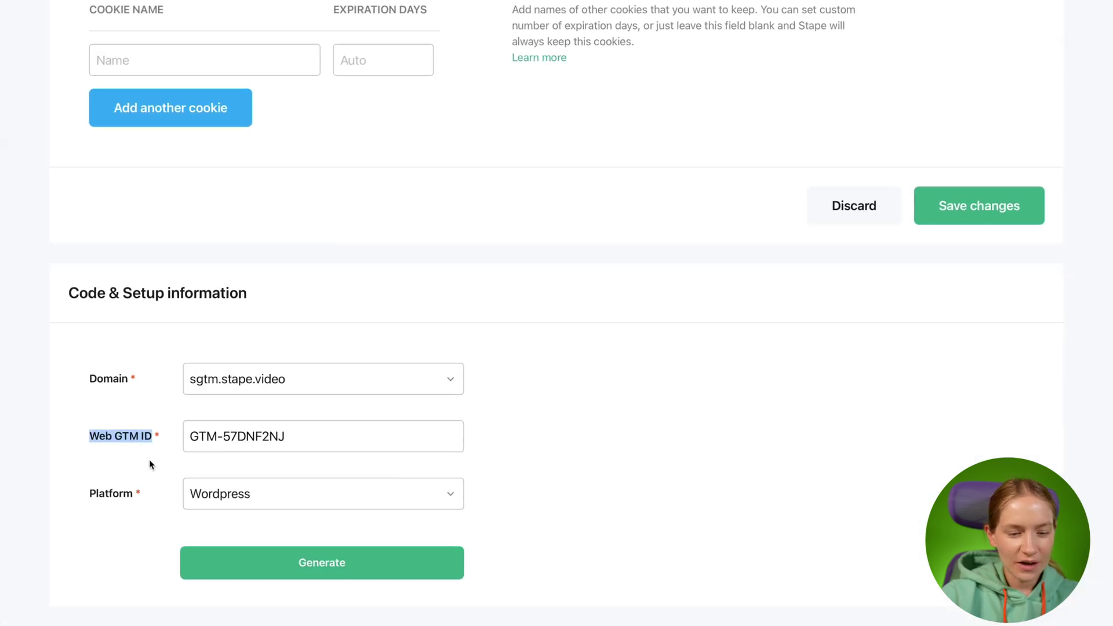
{"action": "left_click", "coordinate": [146, 458]}
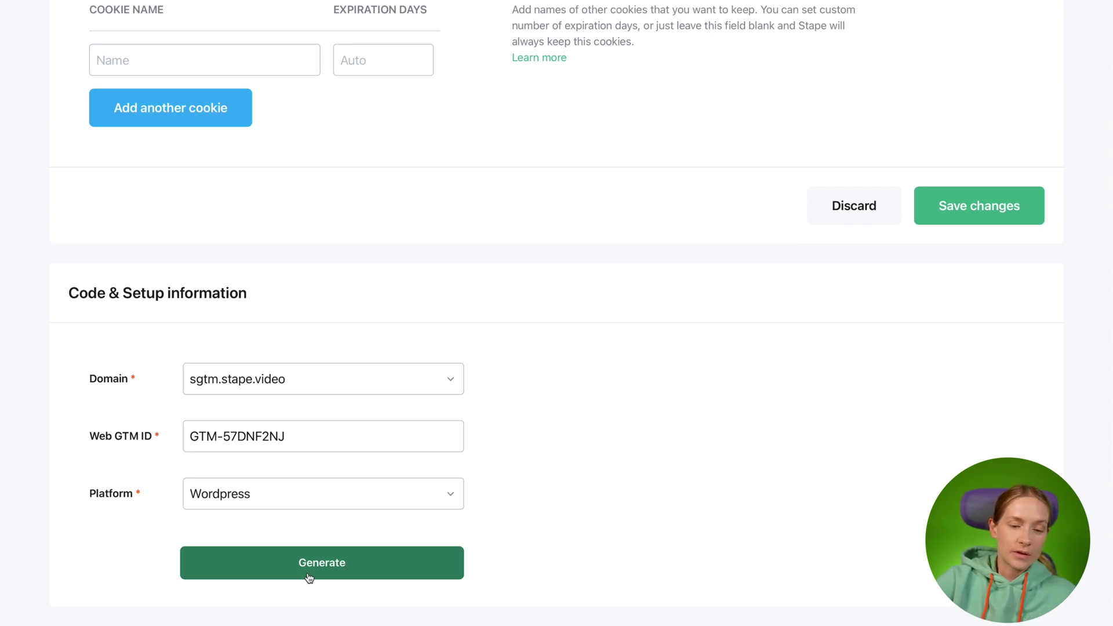
{"action": "left_click", "coordinate": [350, 563]}
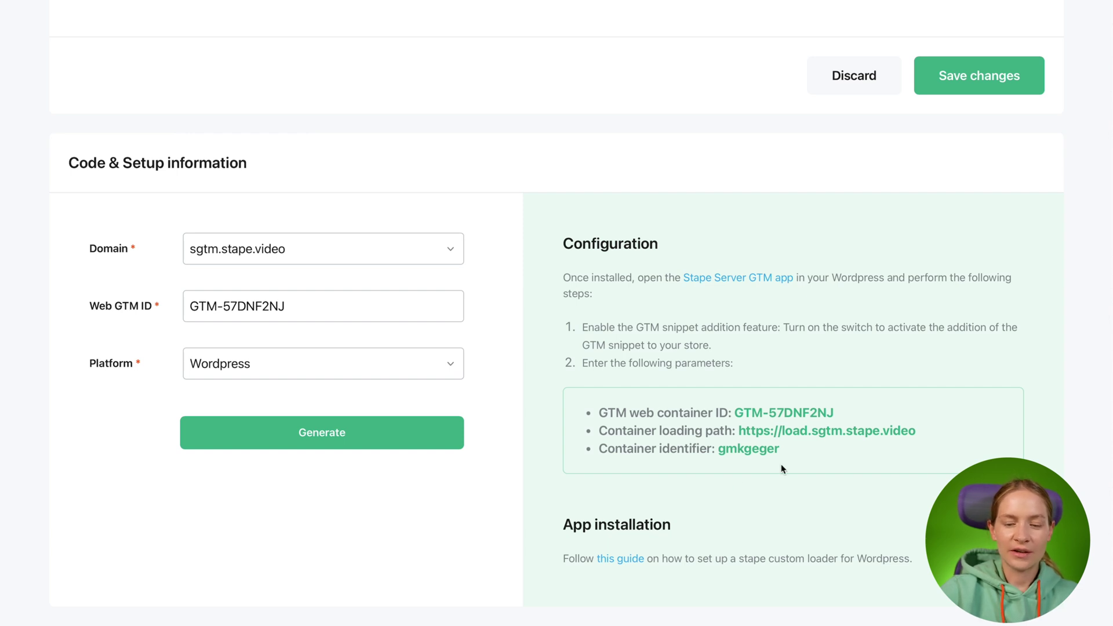
- Reopen the Cookie keeper configuration from the power-ups list and review its cookie settings
{"action": "scroll", "coordinate": [636, 398], "scroll_direction": "up", "scroll_amount": 12}
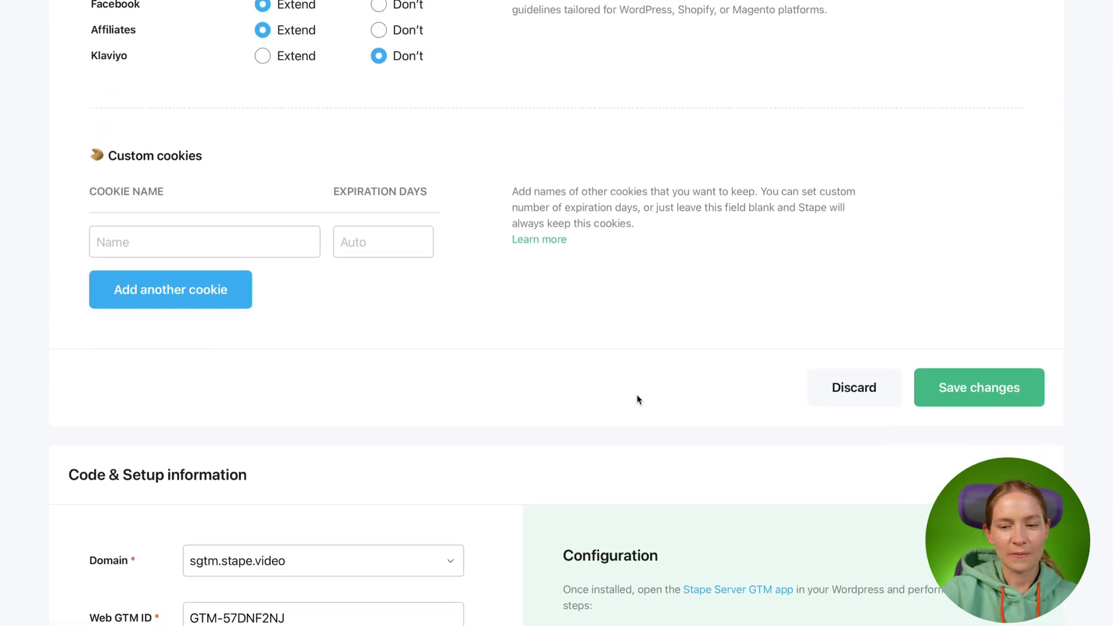
{"action": "left_click", "coordinate": [195, 172]}
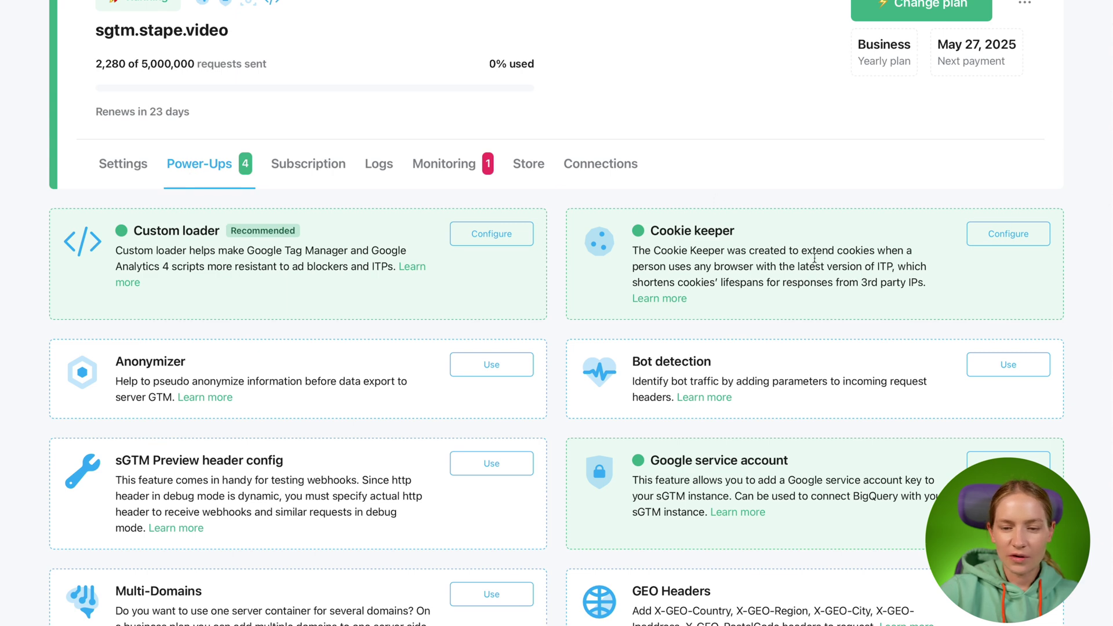
{"action": "left_click", "coordinate": [1003, 241]}
{"action": "scroll", "coordinate": [371, 278], "scroll_direction": "down", "scroll_amount": 2}
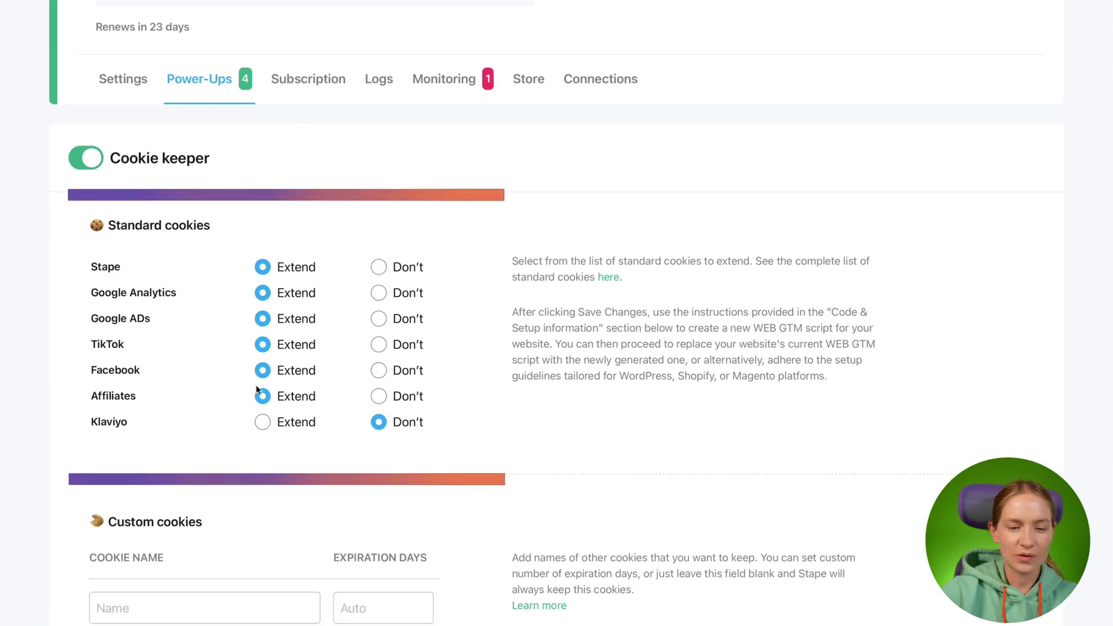
{"action": "scroll", "coordinate": [218, 441], "scroll_direction": "down", "scroll_amount": 4}
{"action": "scroll", "coordinate": [219, 446], "scroll_direction": "up", "scroll_amount": 7}
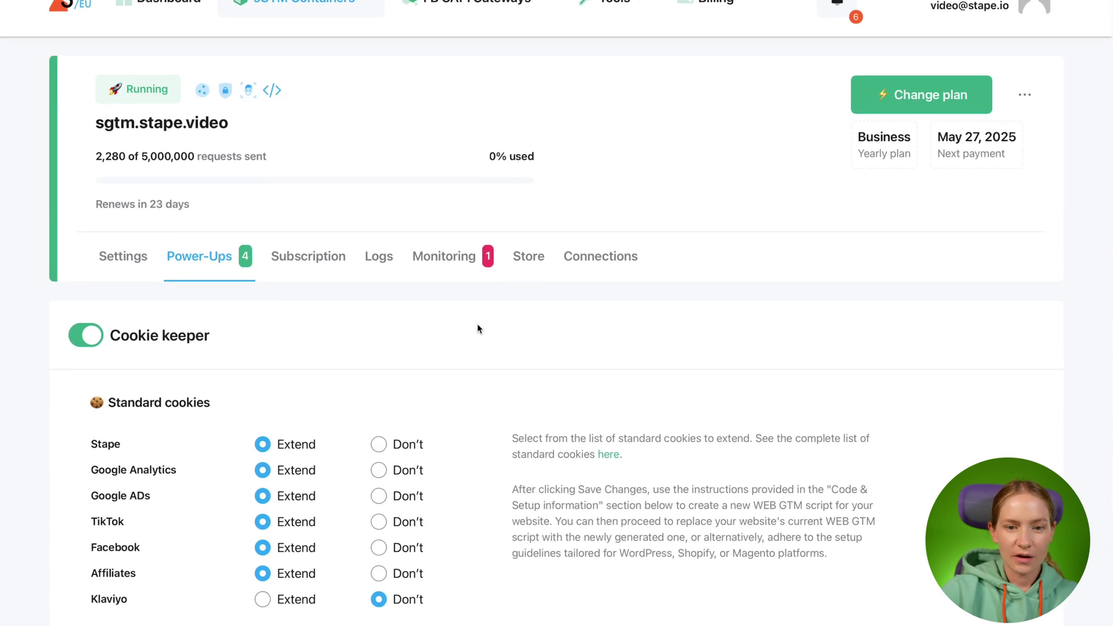
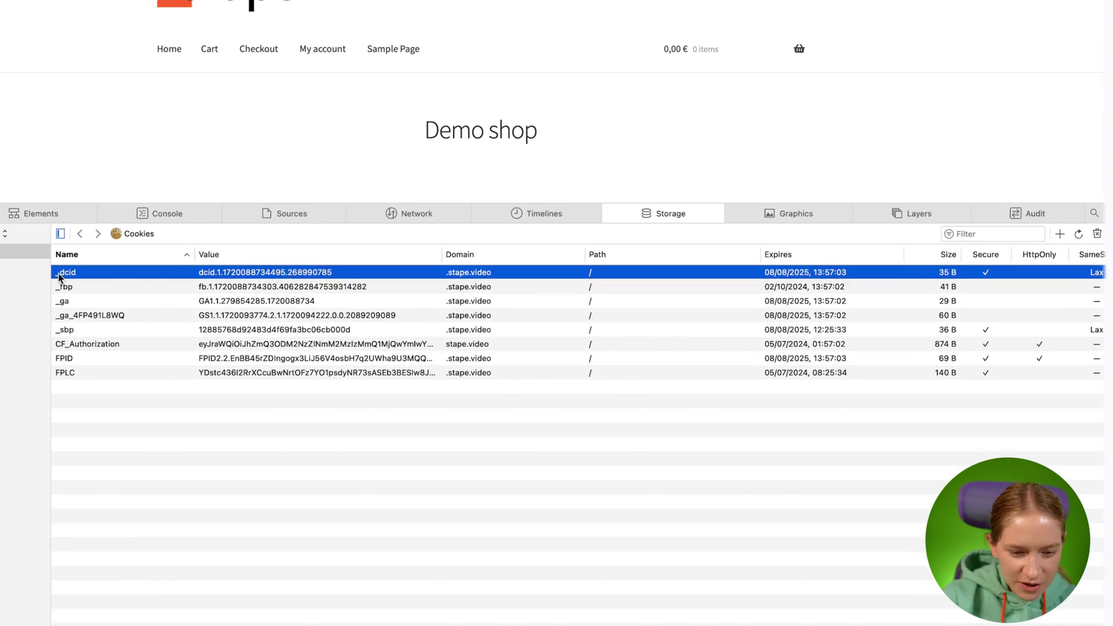
- Delete the _dcid and _fbp cookies from the demo shop's cookie storage in the web inspector
{"action": "left_click", "coordinate": [98, 288]}
{"action": "left_click", "coordinate": [284, 274]}
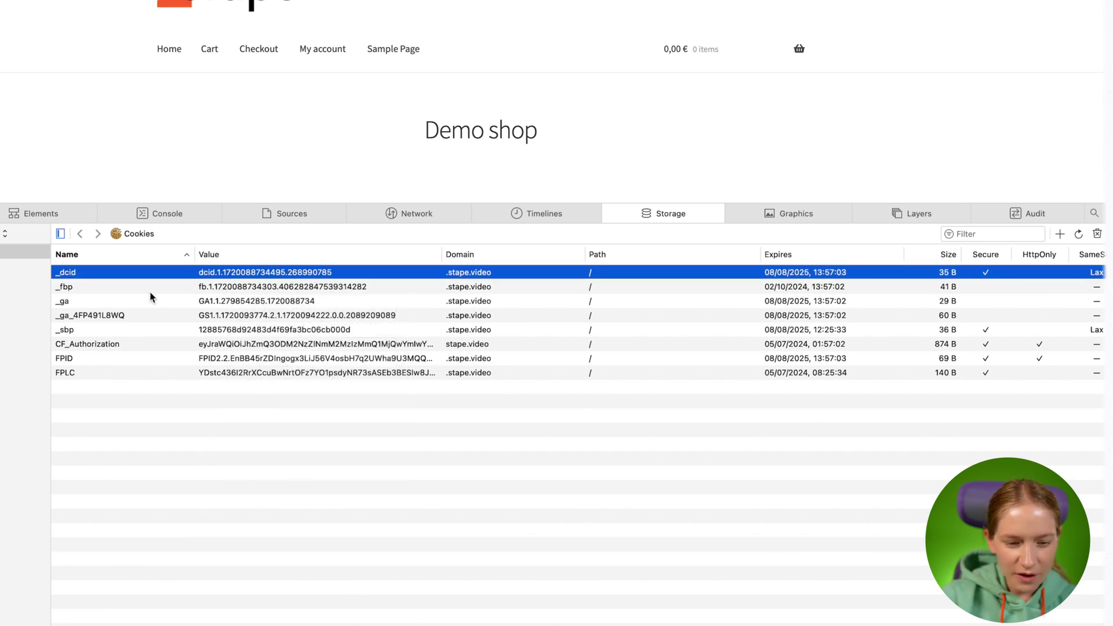
{"action": "left_click", "coordinate": [356, 287]}
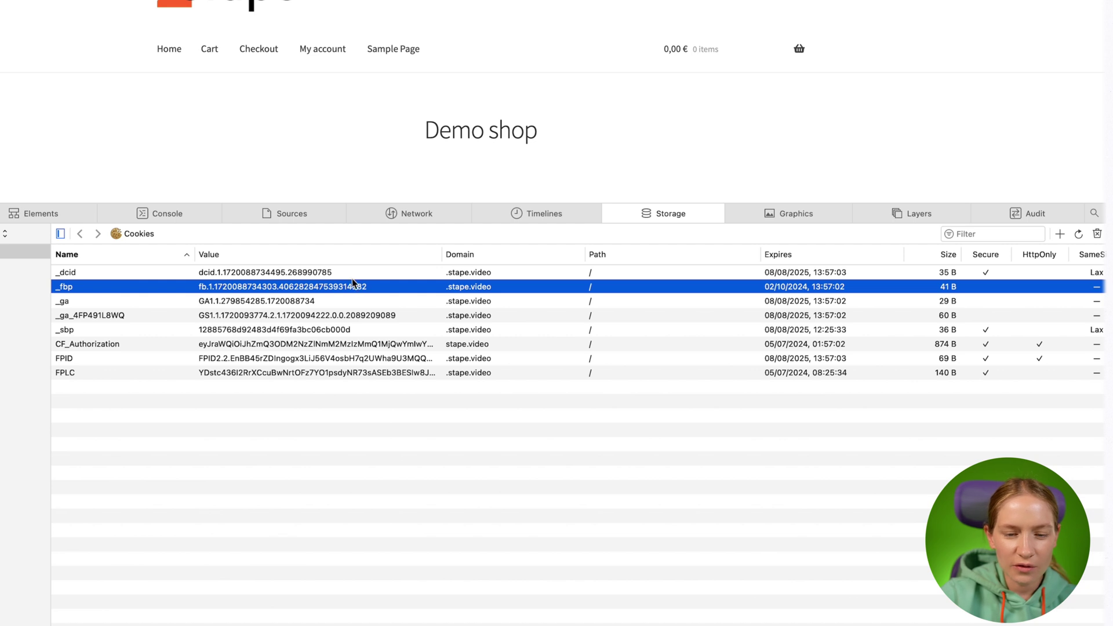
{"action": "left_click", "coordinate": [349, 276]}
{"action": "key", "text": "BackSpace"}
{"action": "key", "text": "BackSpace"}
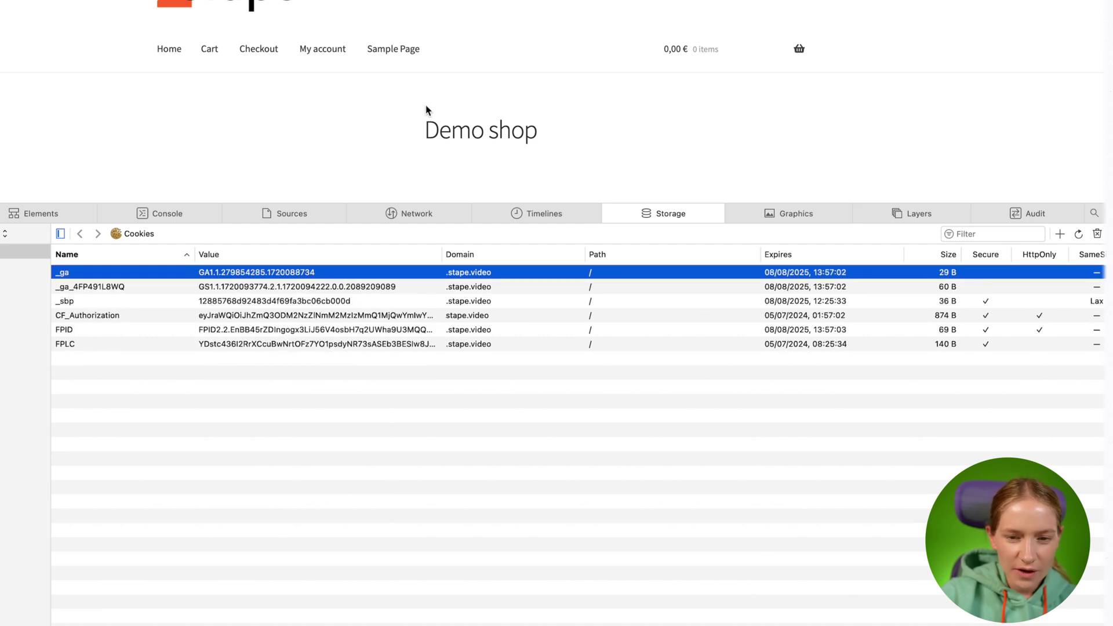
- Load the demo shop's My account page and check the stored cookies for _dcid and _fbp
{"action": "left_click", "coordinate": [322, 52]}
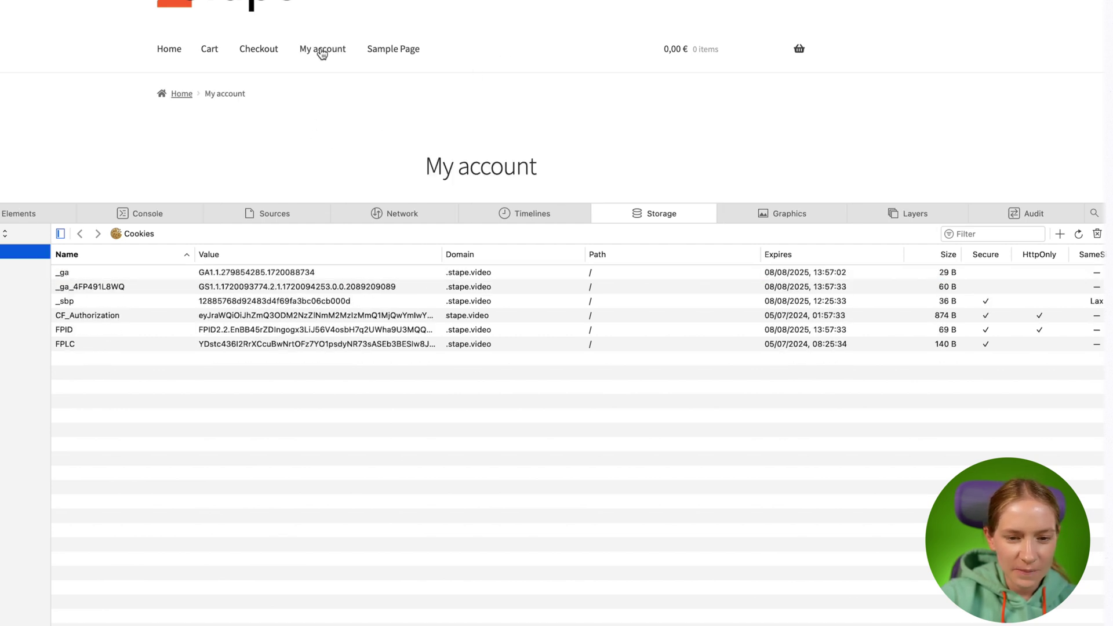
{"action": "scroll", "coordinate": [322, 53], "scroll_direction": "down", "scroll_amount": 3}
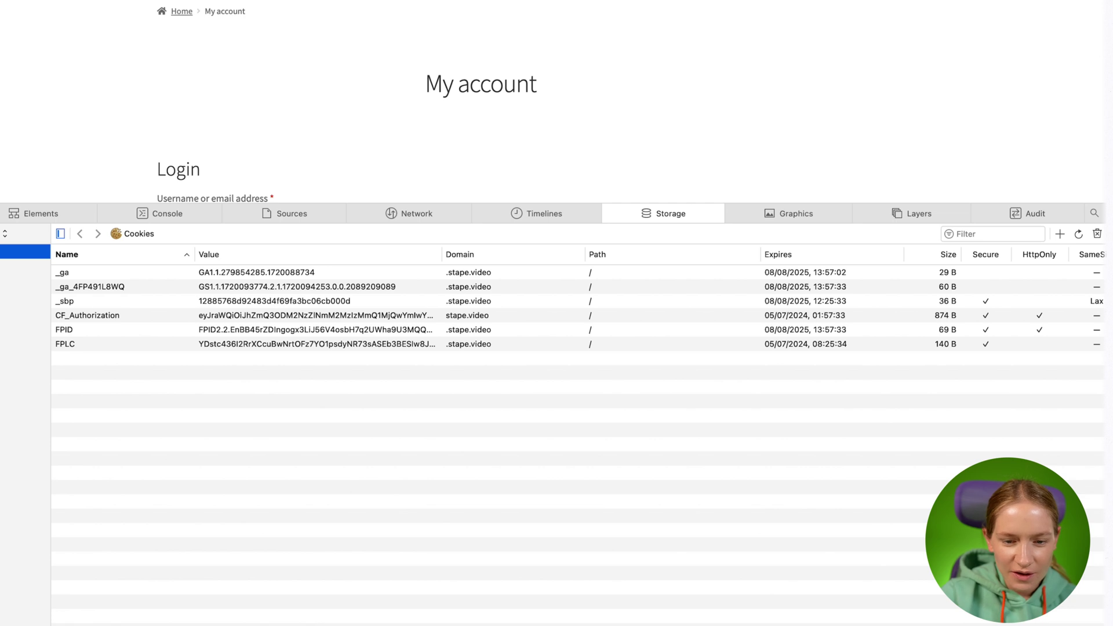
{"action": "scroll", "coordinate": [555, 47], "scroll_direction": "down", "scroll_amount": 3}
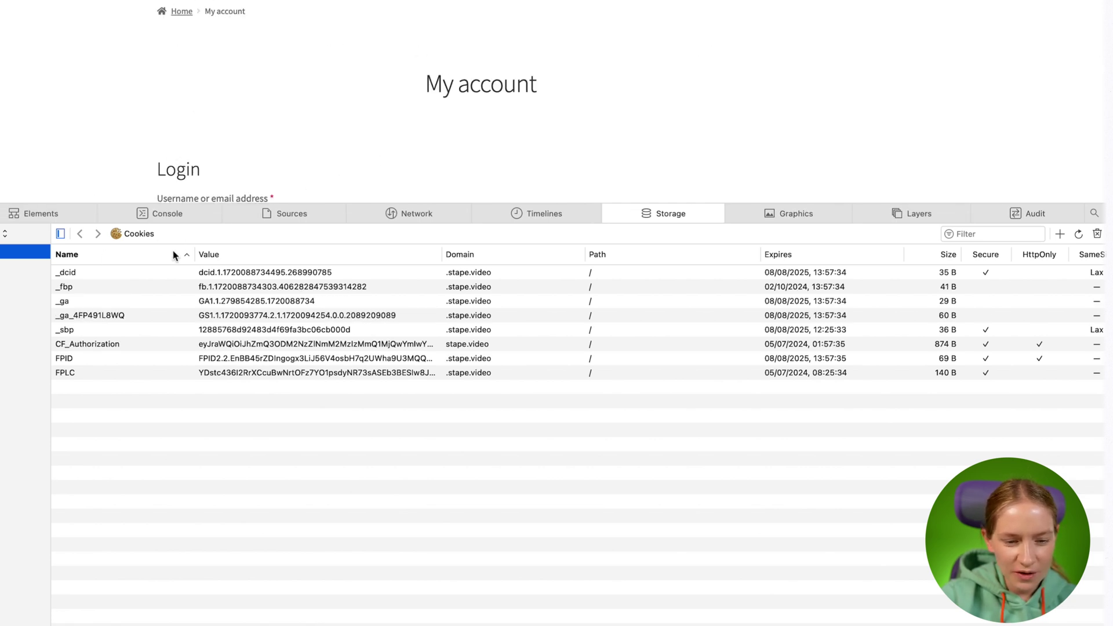
- Inspect the values and expiry dates of the _dcid and _fbp cookies in the web inspector's cookie storage
{"action": "left_click", "coordinate": [68, 274]}
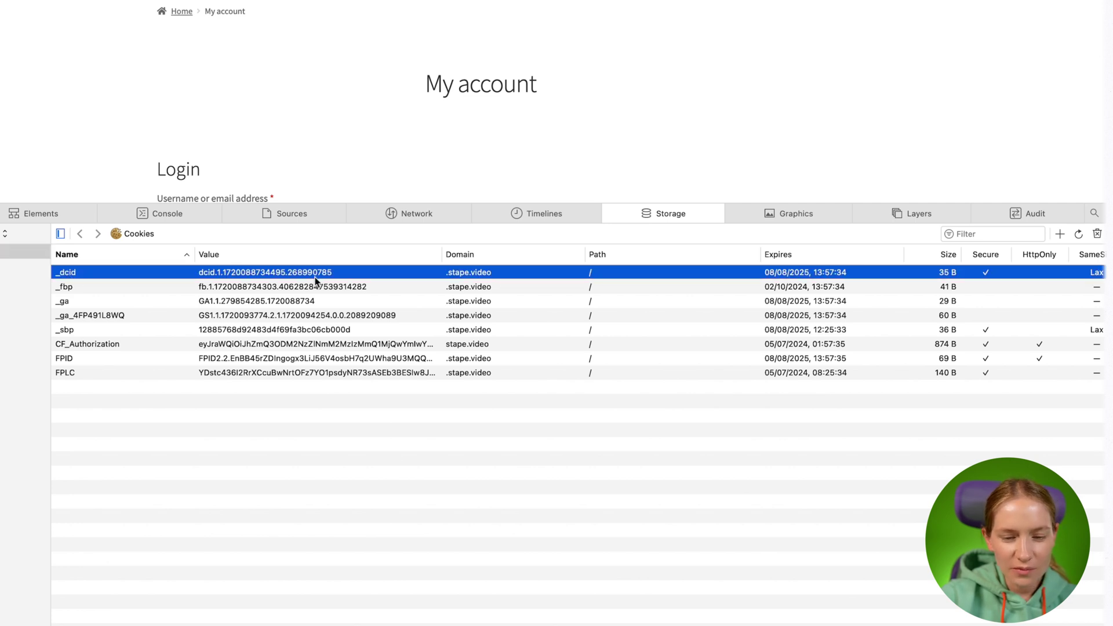
{"action": "left_click", "coordinate": [275, 288]}
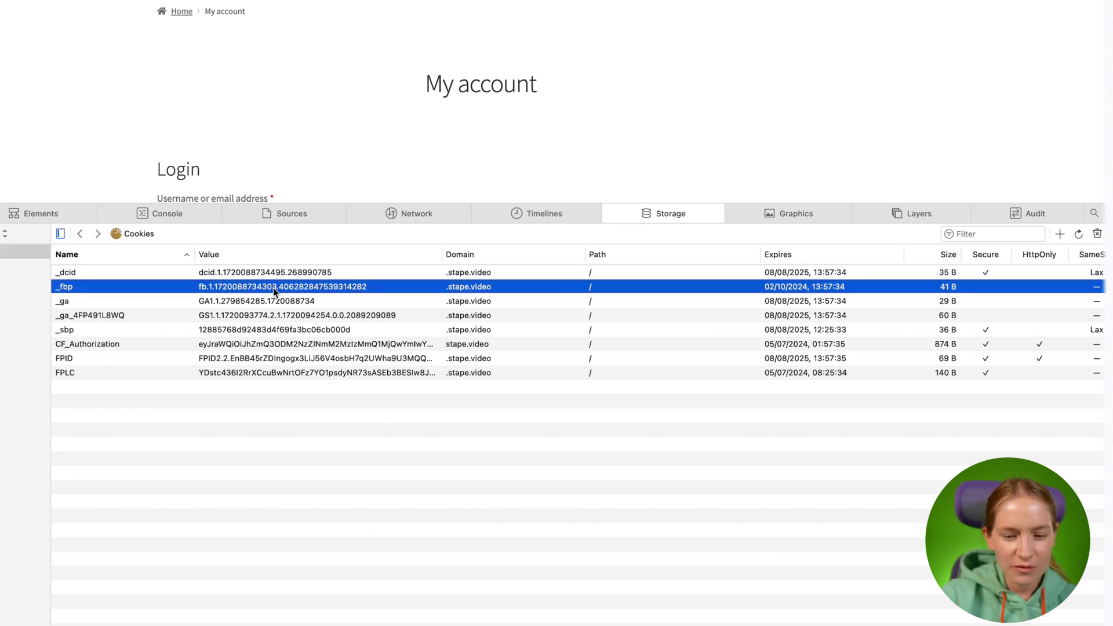
{"action": "left_click", "coordinate": [317, 276]}
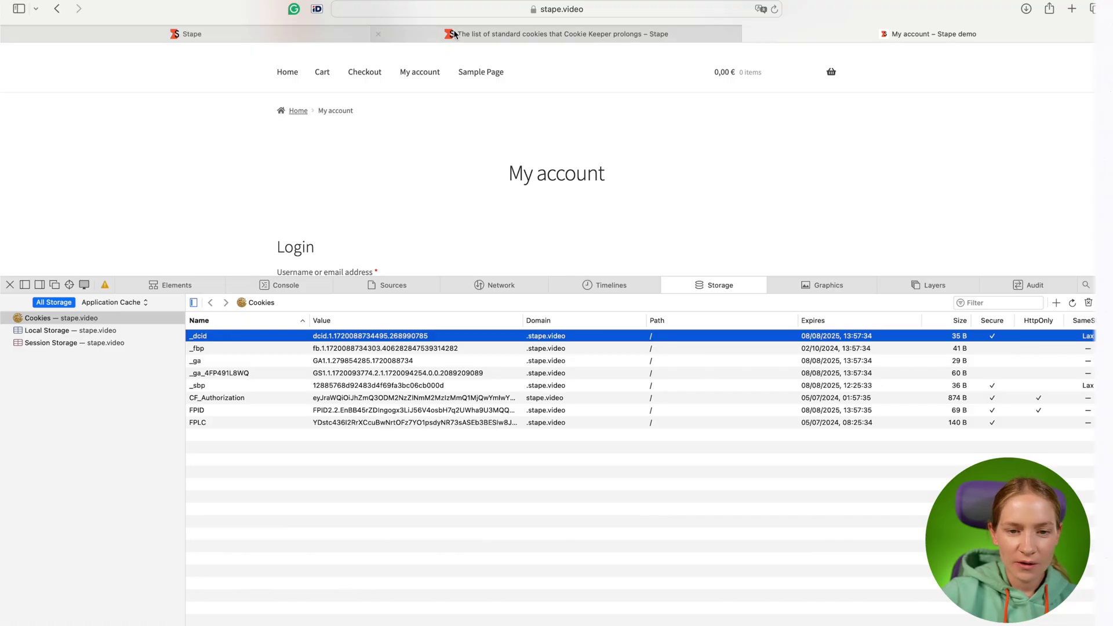
- Return to the Stape Cookie keeper configuration and set the platform to Other in the Code & Setup information
{"action": "left_click", "coordinate": [284, 34]}
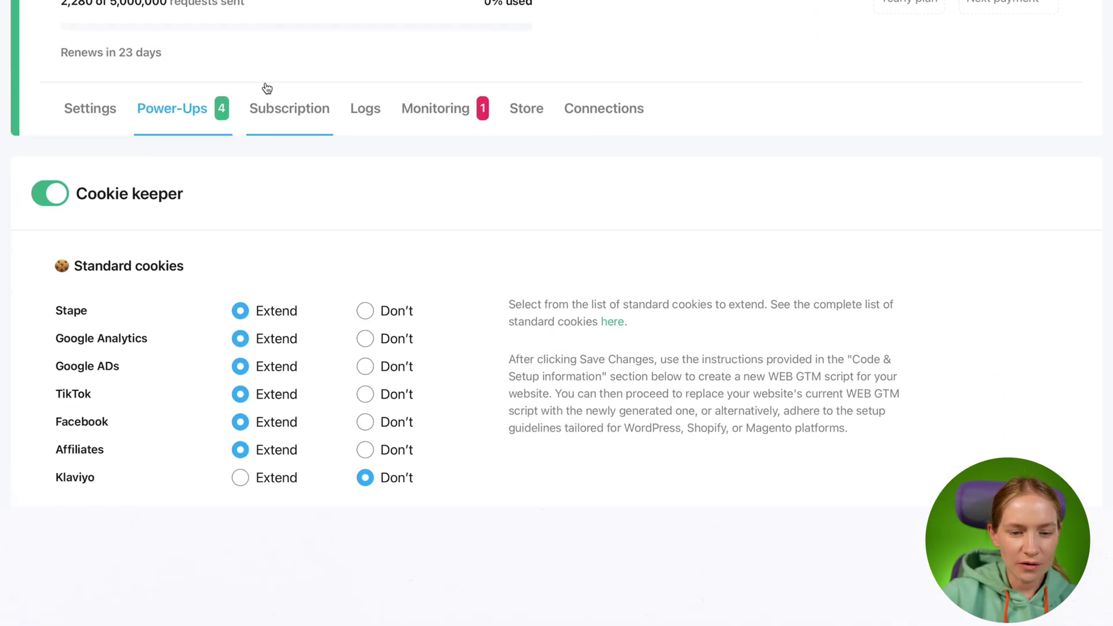
{"action": "scroll", "coordinate": [266, 88], "scroll_direction": "down", "scroll_amount": 15}
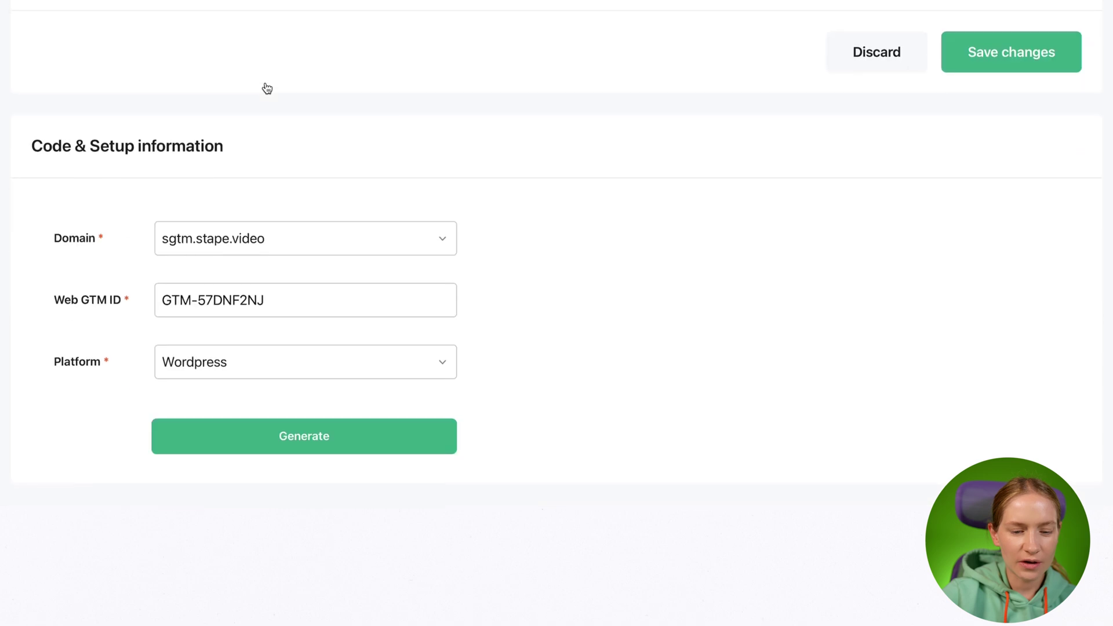
{"action": "left_click", "coordinate": [226, 368]}
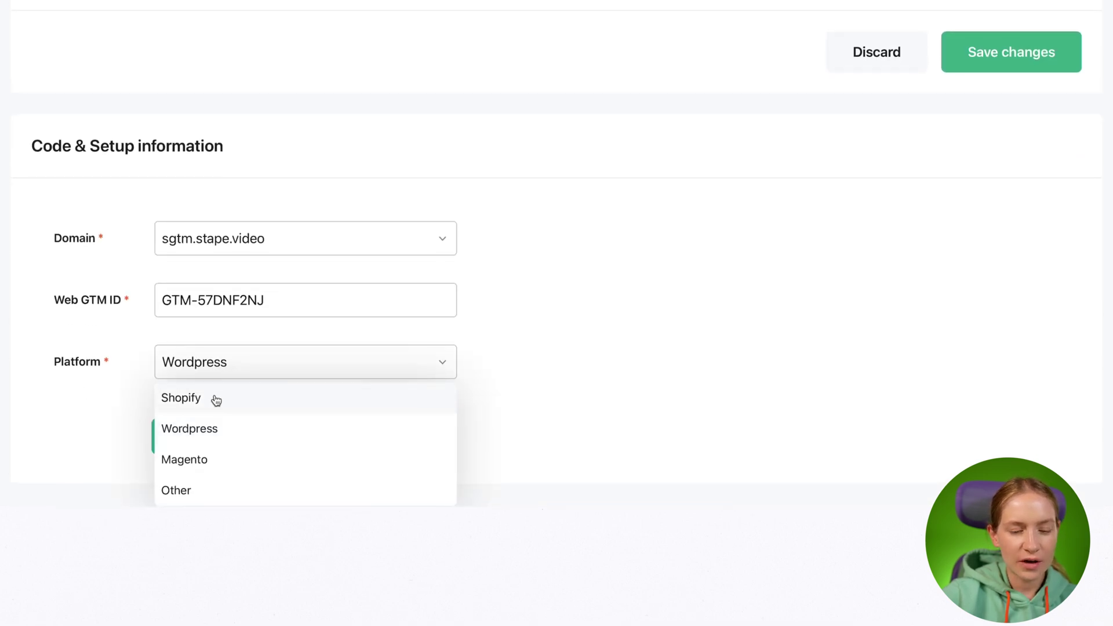
{"action": "left_click", "coordinate": [167, 497]}
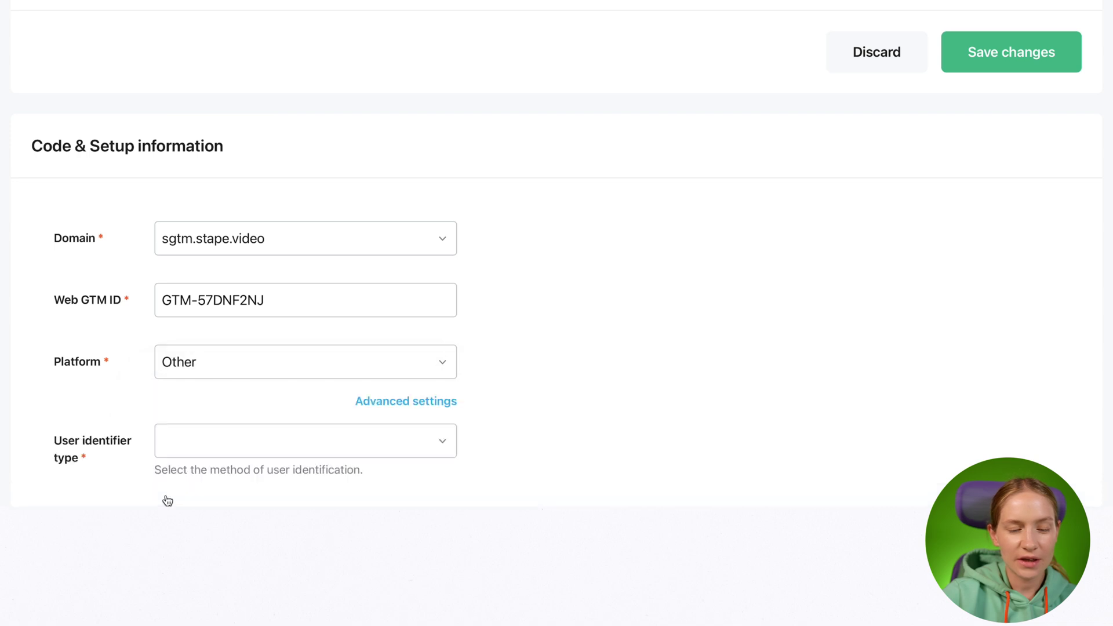
{"action": "scroll", "coordinate": [145, 332], "scroll_direction": "down", "scroll_amount": 2}
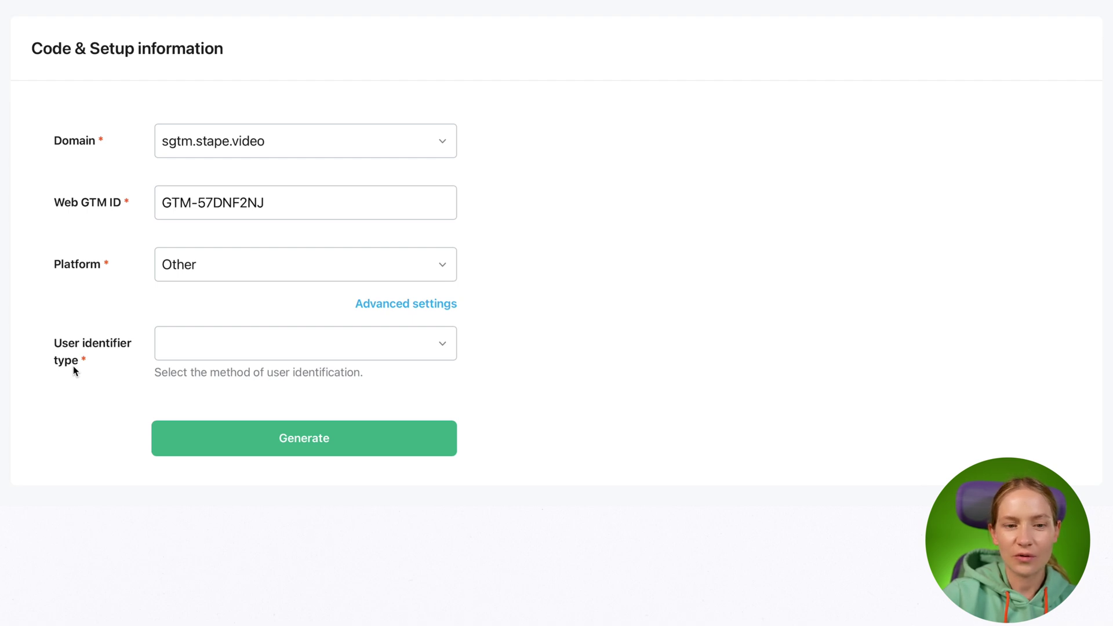
- Select Cookie as the user identifier type for the Other platform setup
{"action": "left_click", "coordinate": [253, 353]}
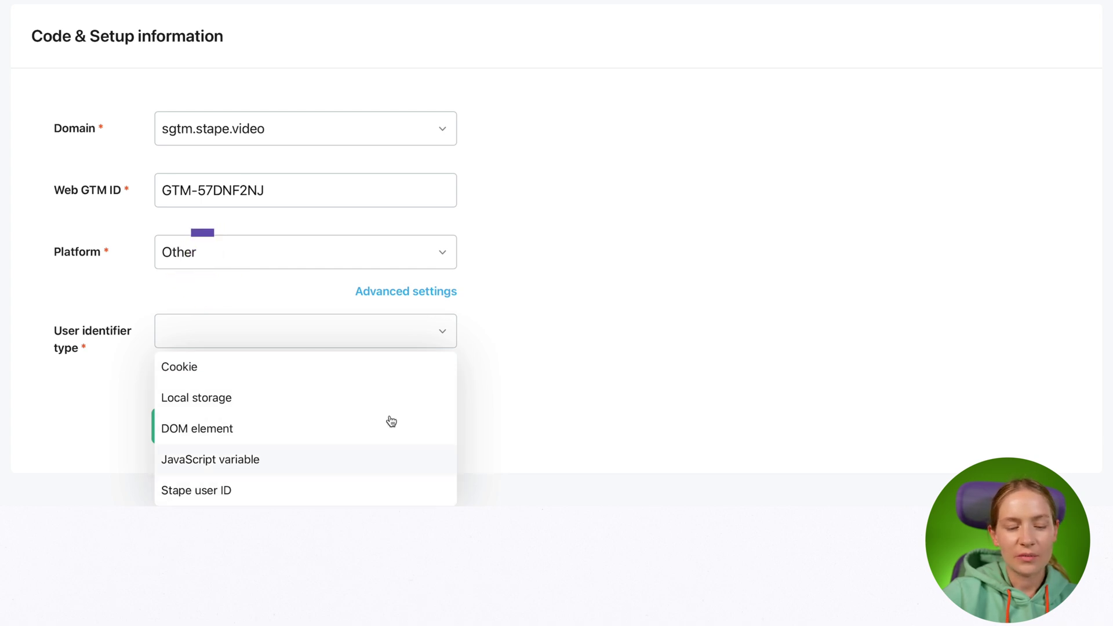
{"action": "left_click", "coordinate": [360, 379]}
{"action": "scroll", "coordinate": [360, 379], "scroll_direction": "down", "scroll_amount": 3}
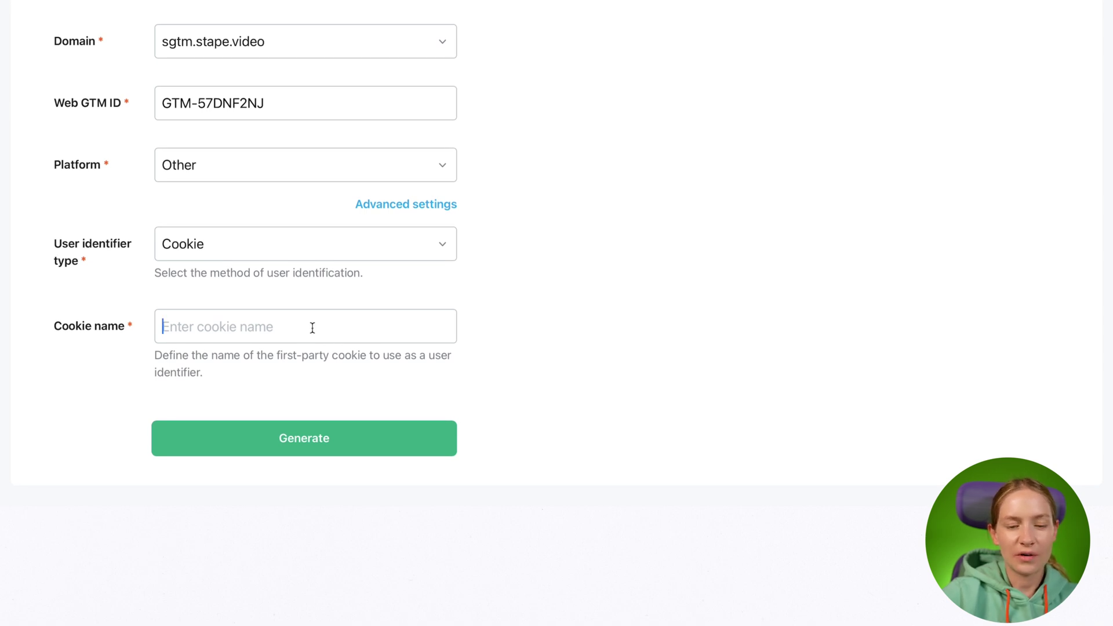
- Switch the user identifier type to Local storage and review the other available identification methods
{"action": "left_click", "coordinate": [299, 252]}
{"action": "left_click", "coordinate": [276, 316]}
{"action": "left_click", "coordinate": [279, 273]}
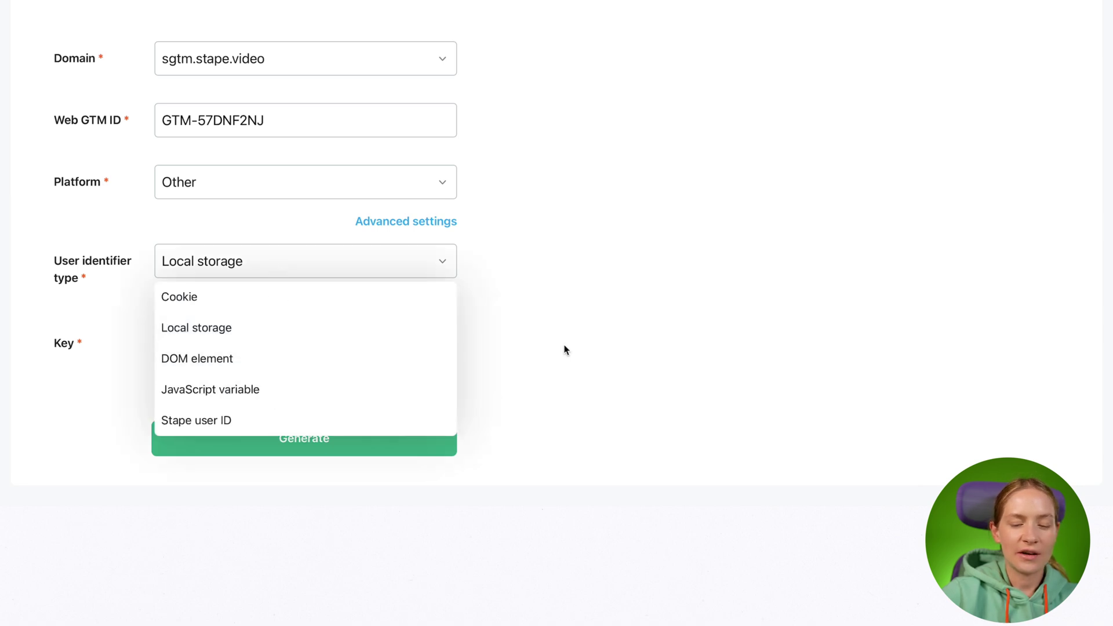
{"action": "left_click", "coordinate": [581, 342]}
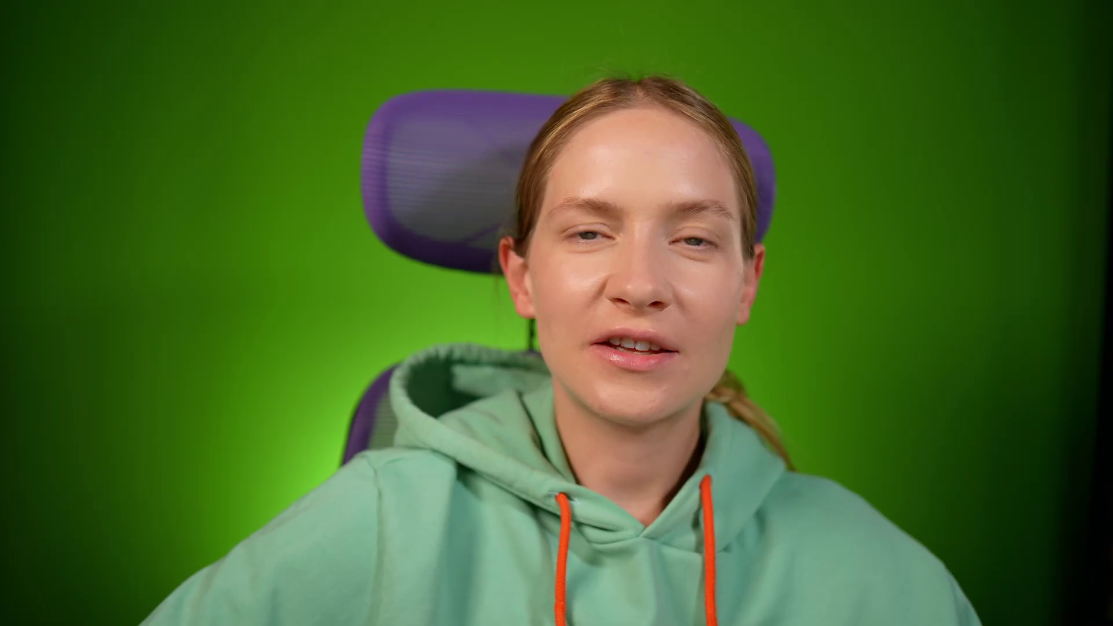